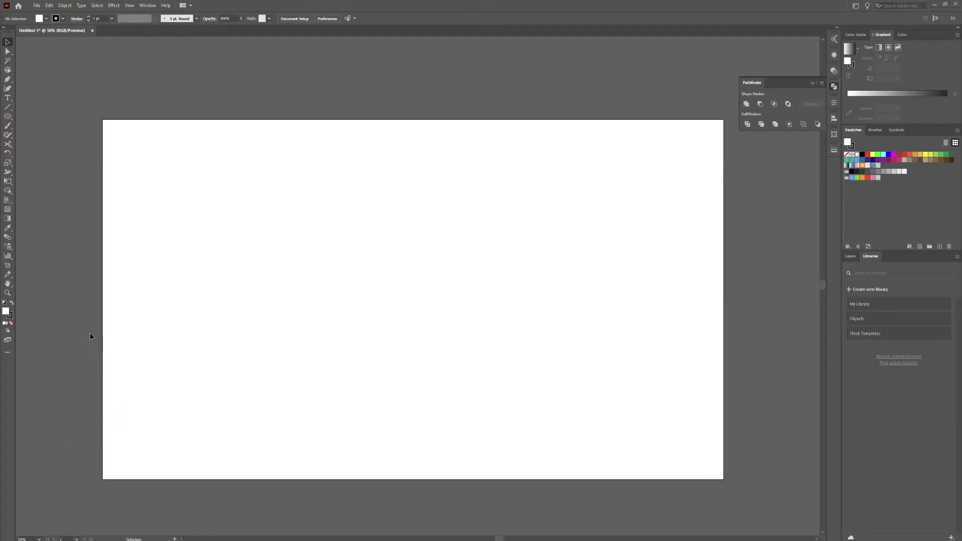
Set the fill colour to None, leaving the black stroke unchanged
left_click(11, 324)
Draw a large circle in the middle of the artboard and give its outline a 6 pt stroke
left_click(8, 117)
left_click_drag(554, 172, 280, 390)
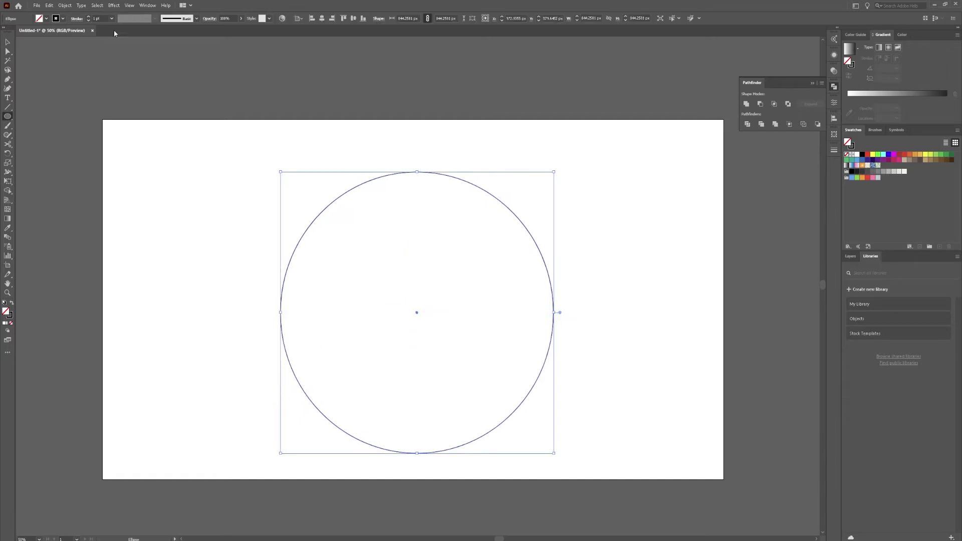
left_click(89, 18)
left_click(89, 18)
left_click(89, 17)
left_click(89, 17)
left_click(89, 18)
left_click(88, 18)
left_click(88, 20)
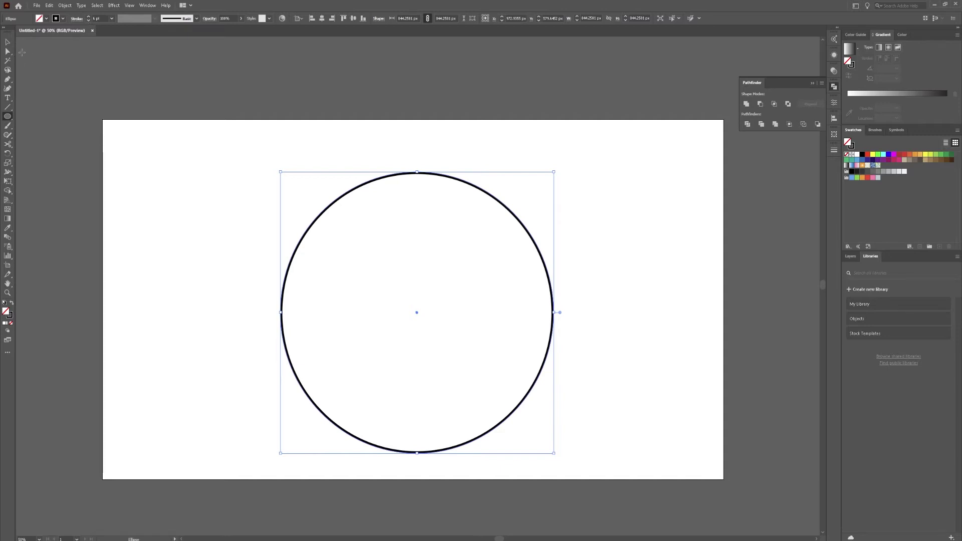
key("v")
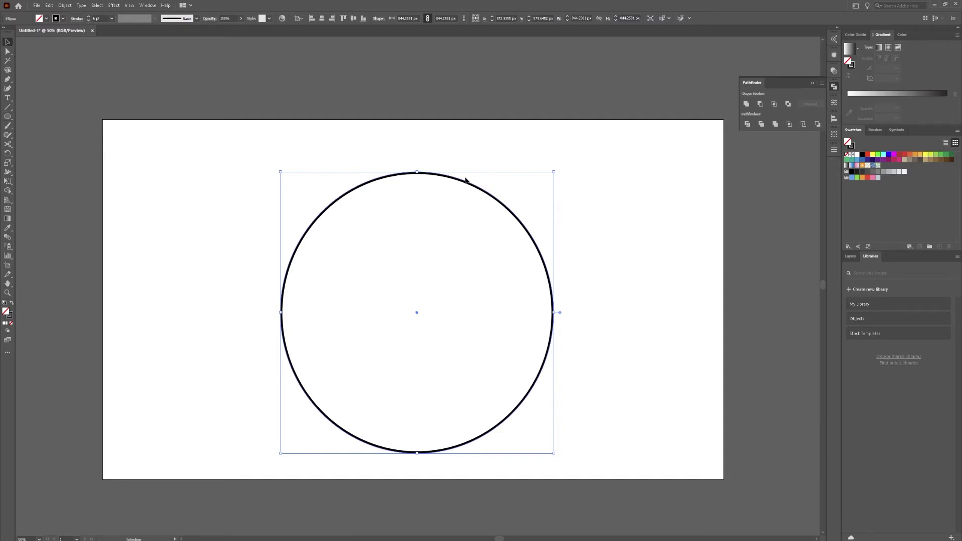
Scale three progressively smaller concentric copies of the circle inward from its corner, then deselect
key("a")
key("v")
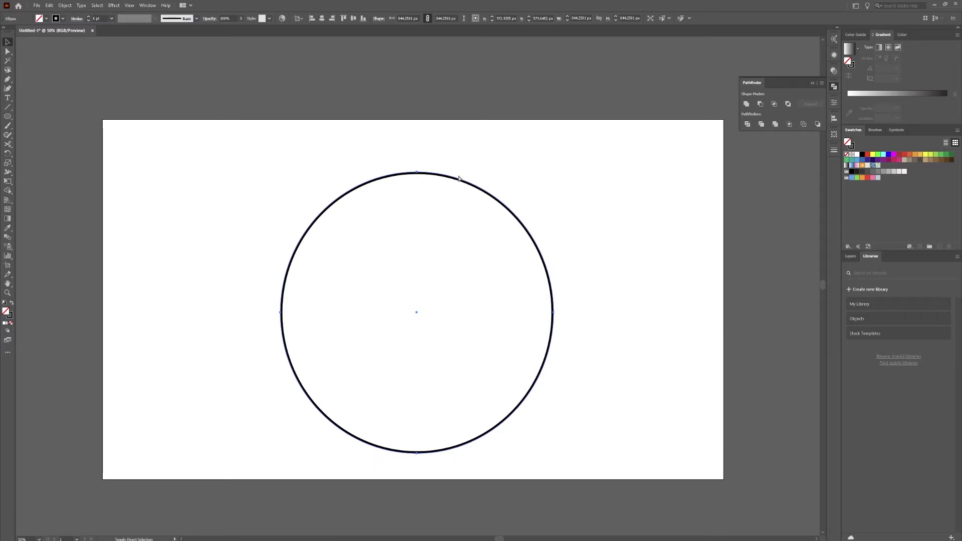
left_click_drag(553, 168, 547, 177)
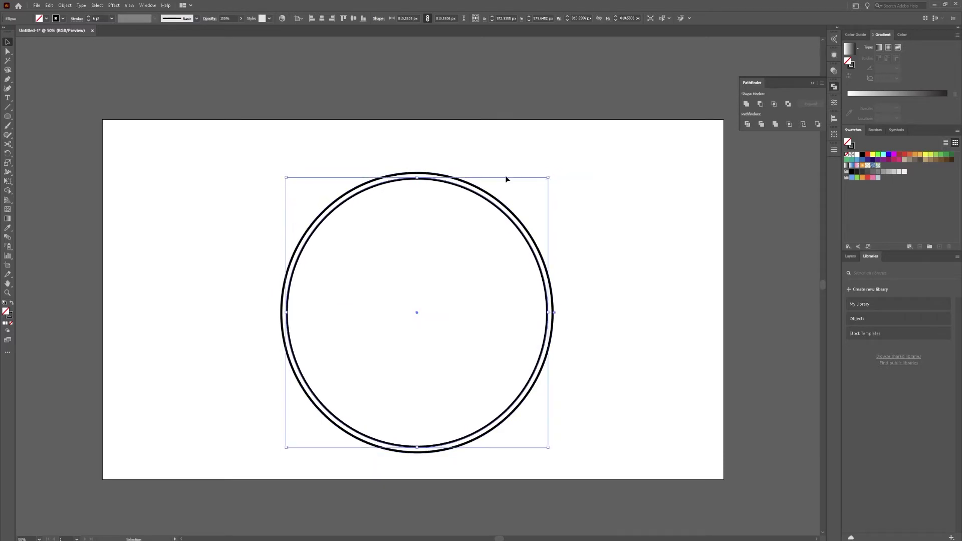
key("a")
key("v")
key("ctrl+a")
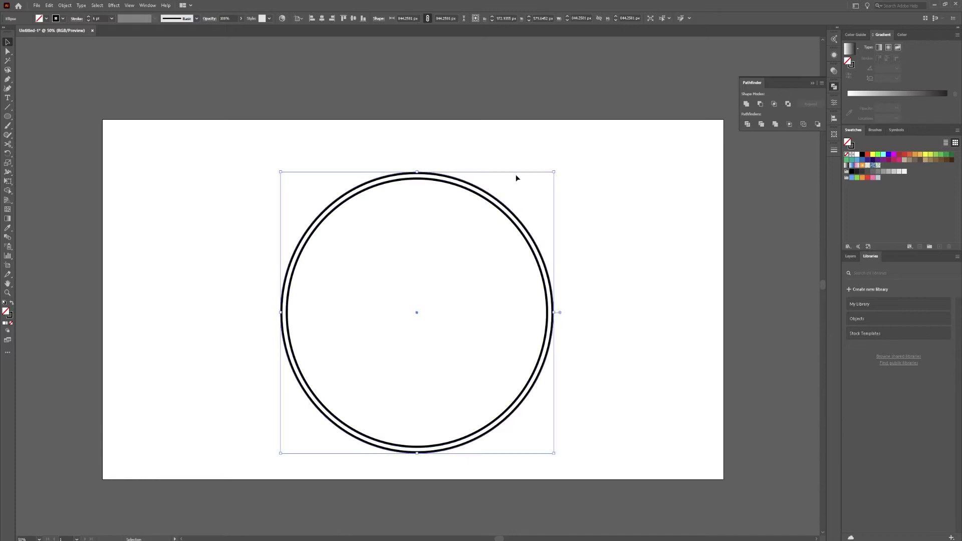
left_click_drag(553, 171, 537, 187)
left_click(544, 185)
key("ctrl+a")
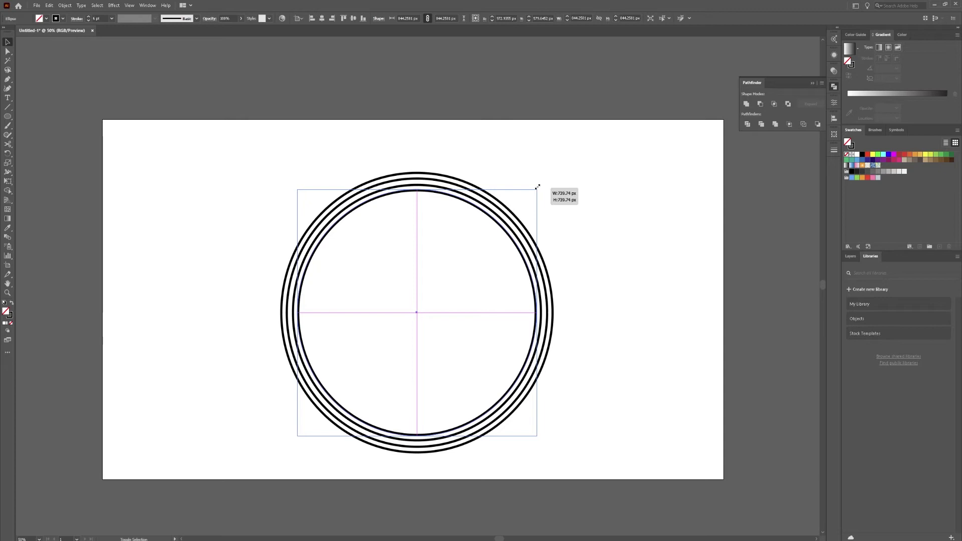
left_click_drag(537, 187, 537, 187)
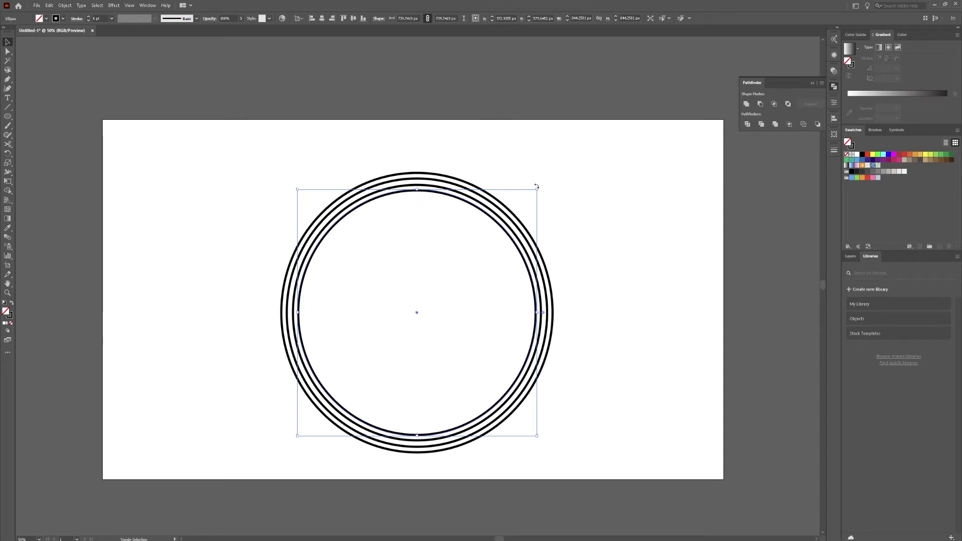
left_click(570, 220)
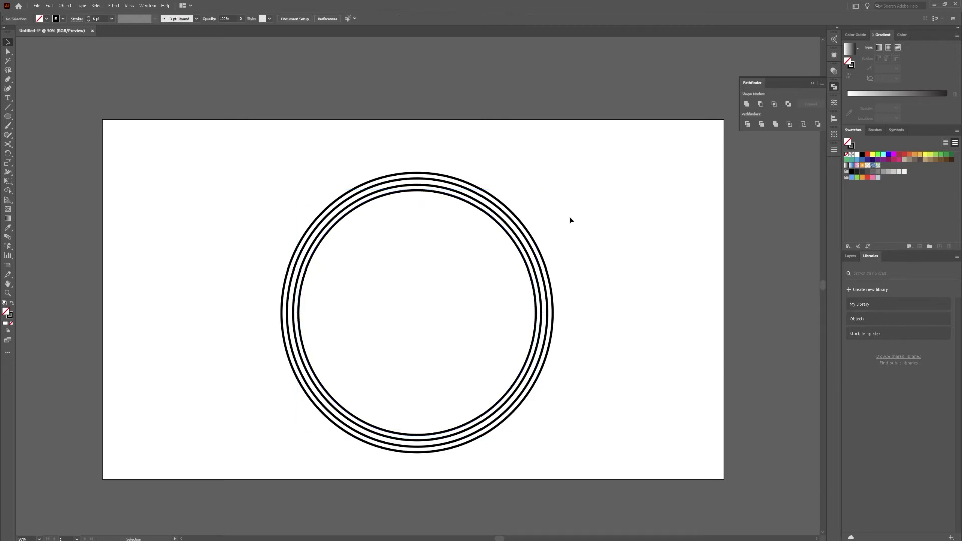
With the Line Segment tool, draw a 225° diagonal at upper right and a 180° horizontal line at the right edge
left_click(8, 107)
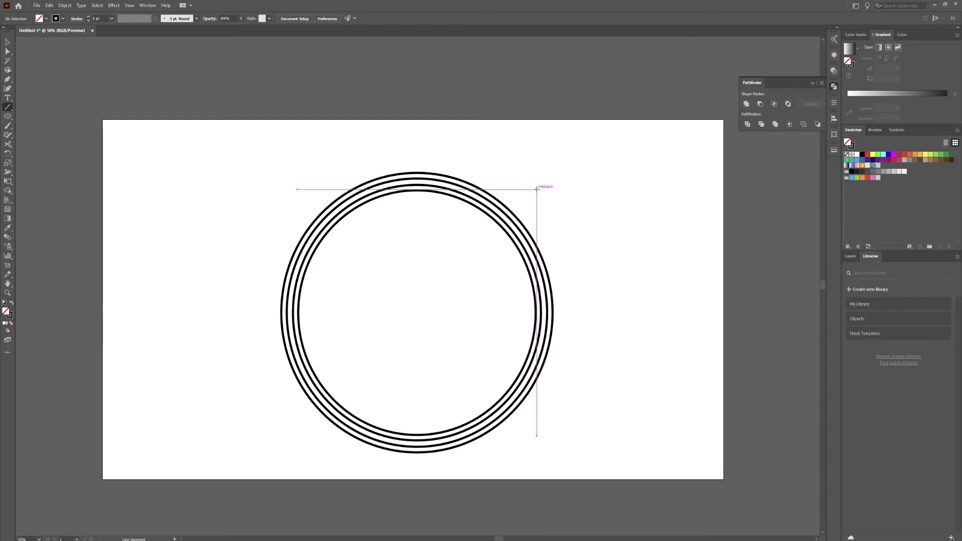
left_click_drag(537, 189, 470, 246)
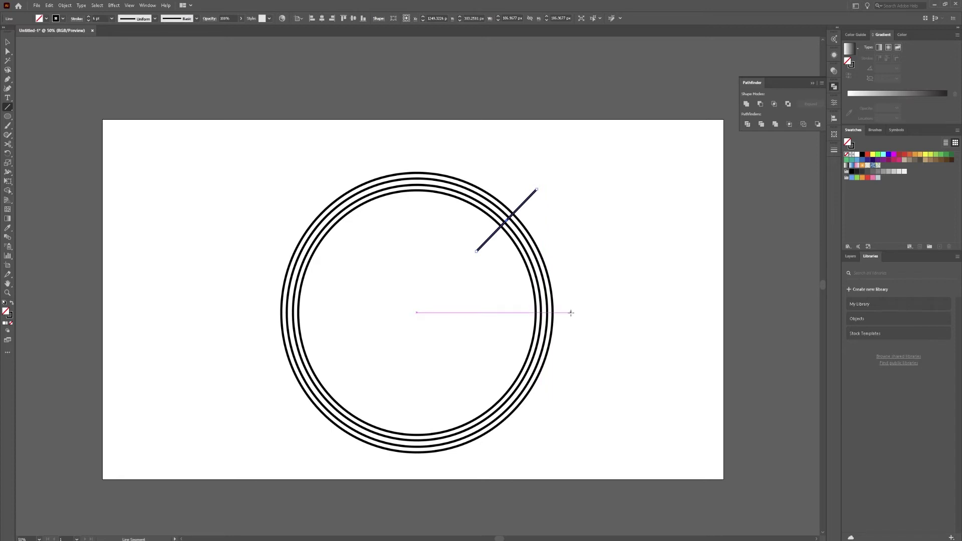
left_click_drag(571, 312, 456, 313)
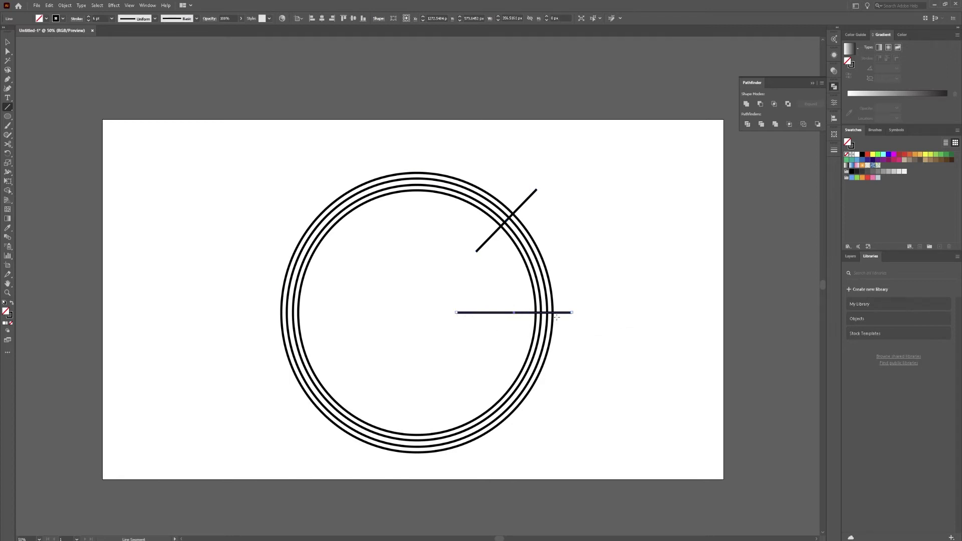
Alt-drag three copies of the horizontal line downward, spaced about 15.68 px apart
key("v")
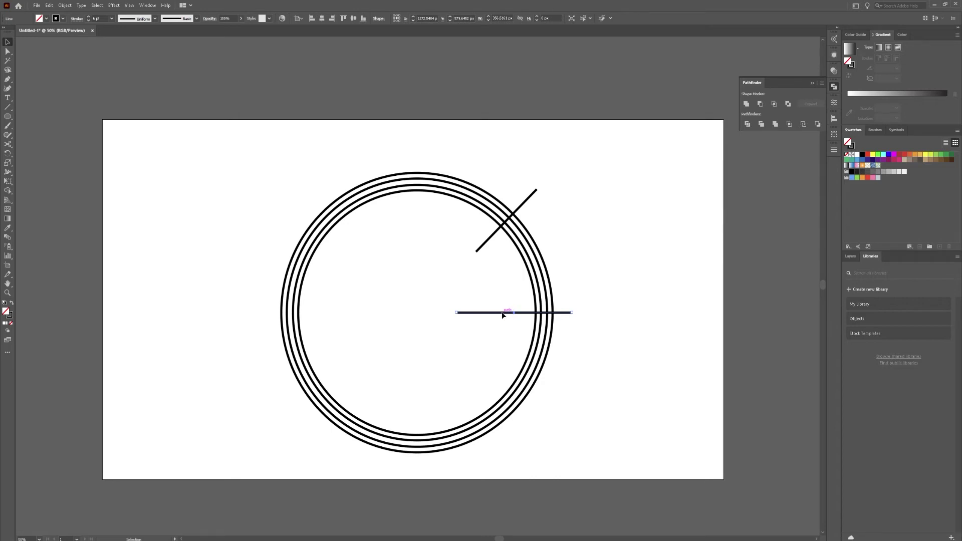
left_click_drag(503, 315, 502, 321)
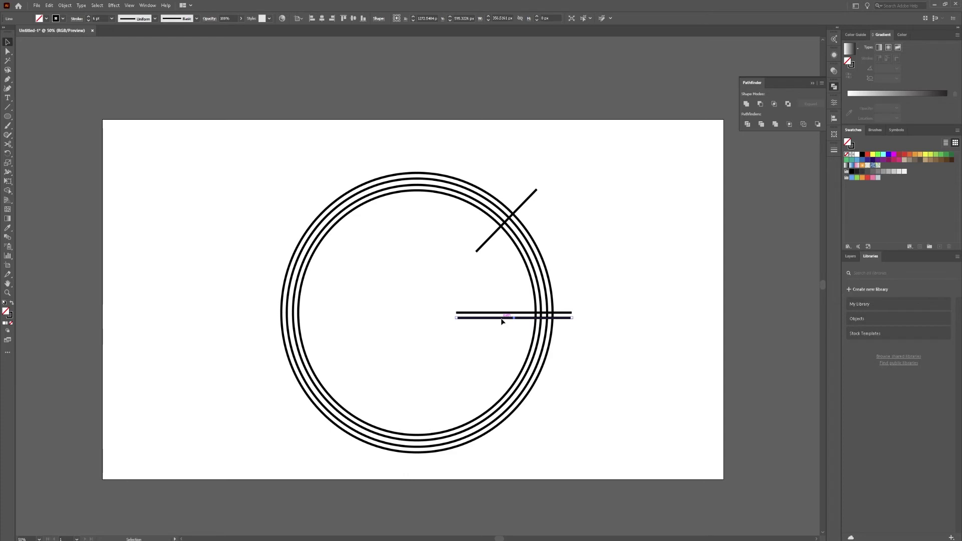
left_click_drag(502, 319, 502, 324)
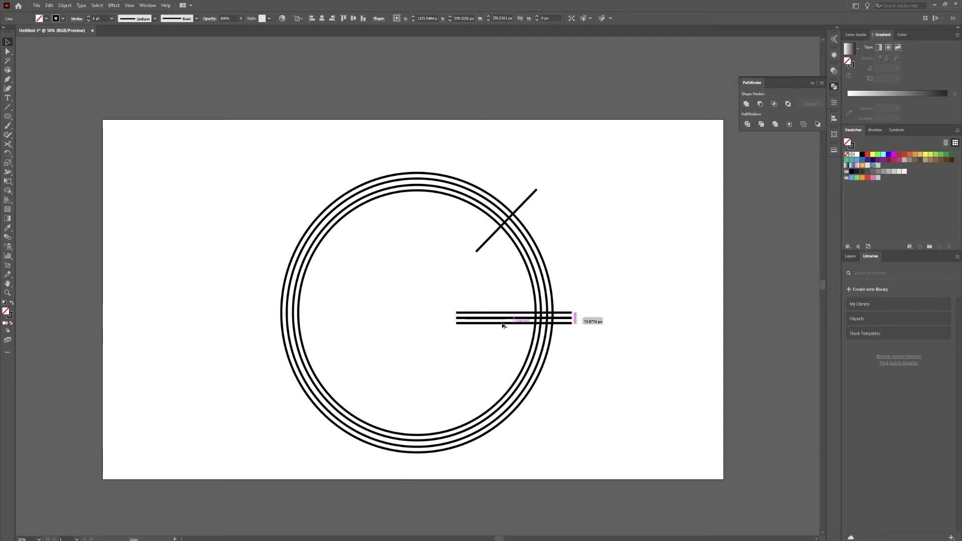
left_click_drag(503, 326, 503, 325)
left_click_drag(503, 326, 503, 325)
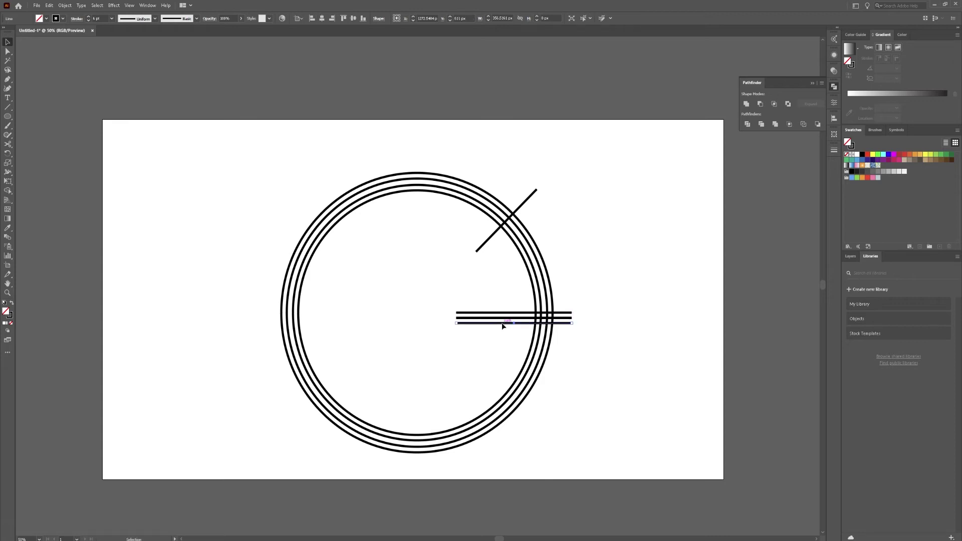
left_click_drag(503, 327, 504, 329)
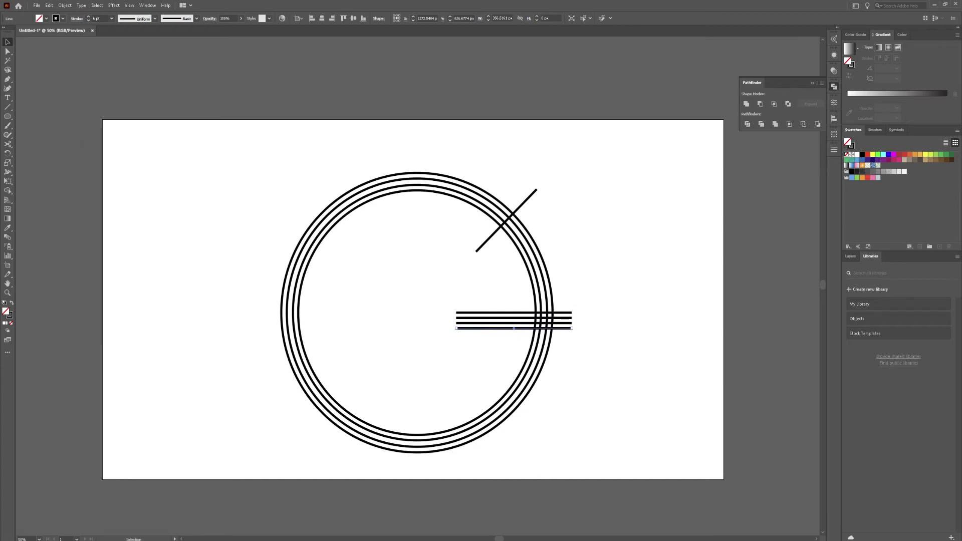
Draw a vertical line from the top horizontal line's left end to the bottom line's left end
left_click(9, 107)
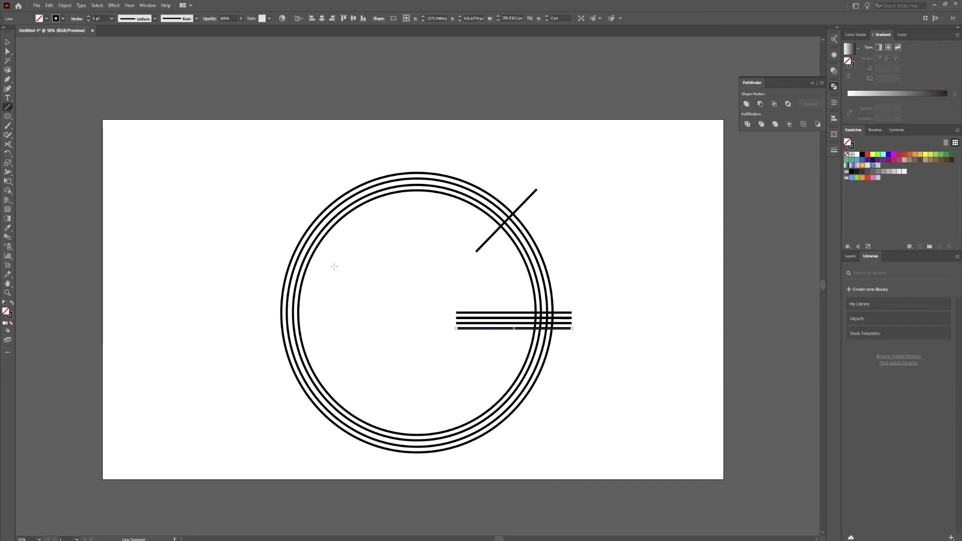
left_click_drag(456, 312, 457, 328)
scroll(456, 328, "up", 6)
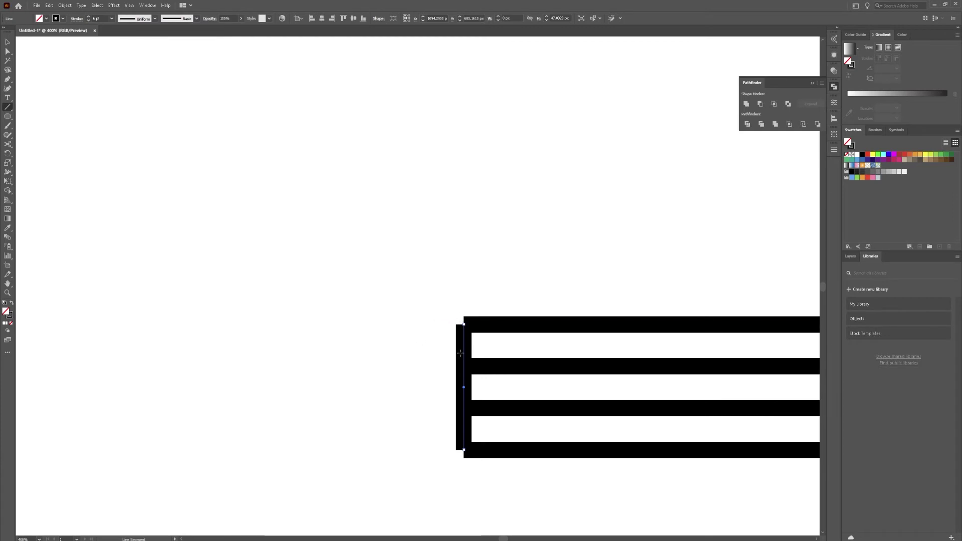
Give the vertical joining line a Projecting Cap in its stroke options, then close the panels
left_click(835, 104)
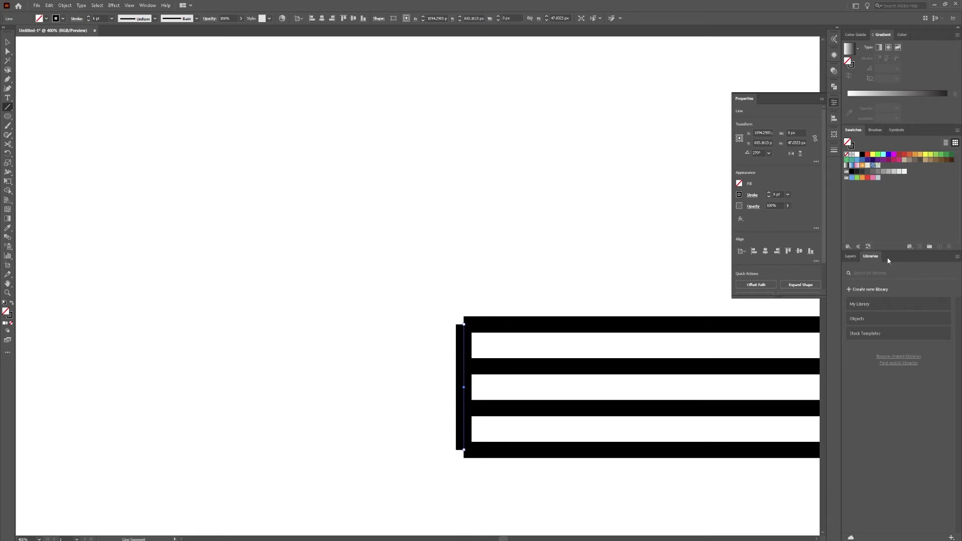
left_click(148, 6)
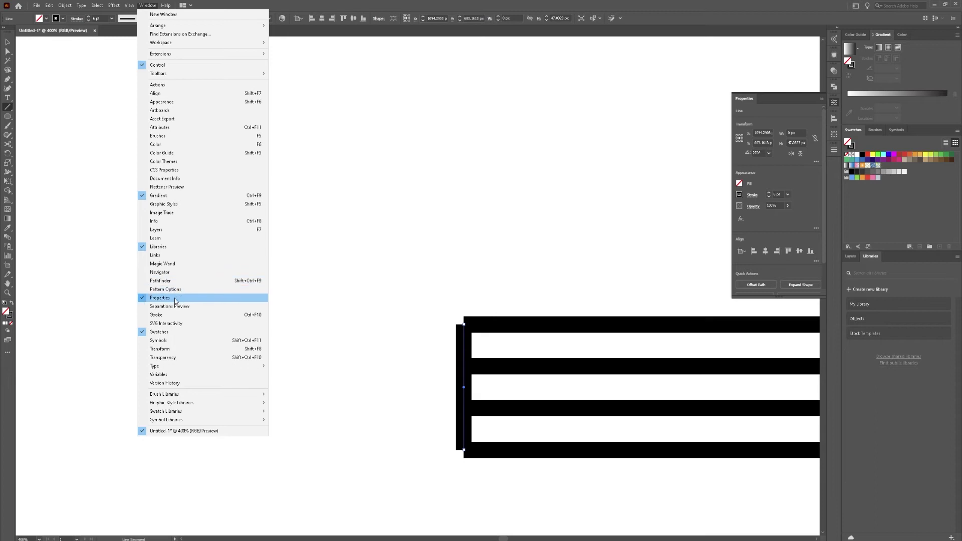
left_click(752, 195)
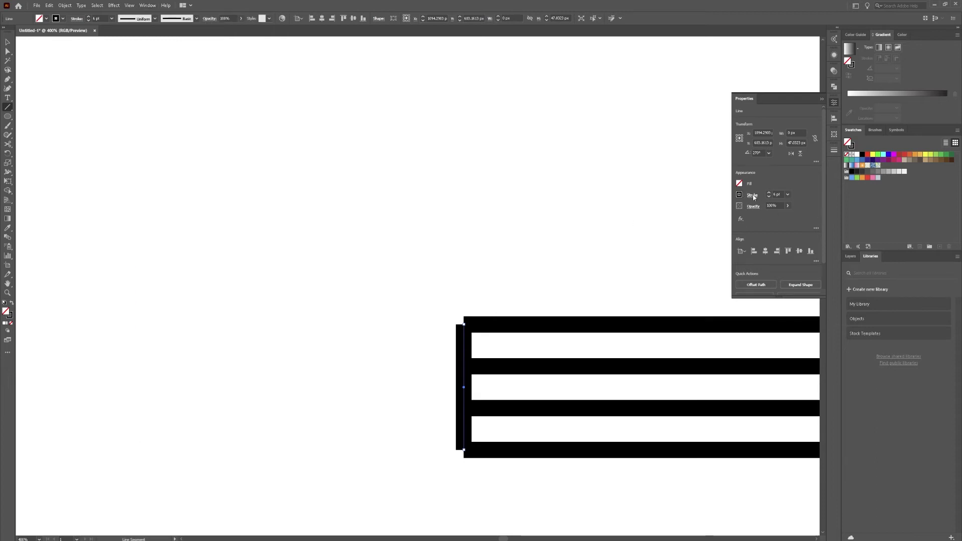
left_click(753, 195)
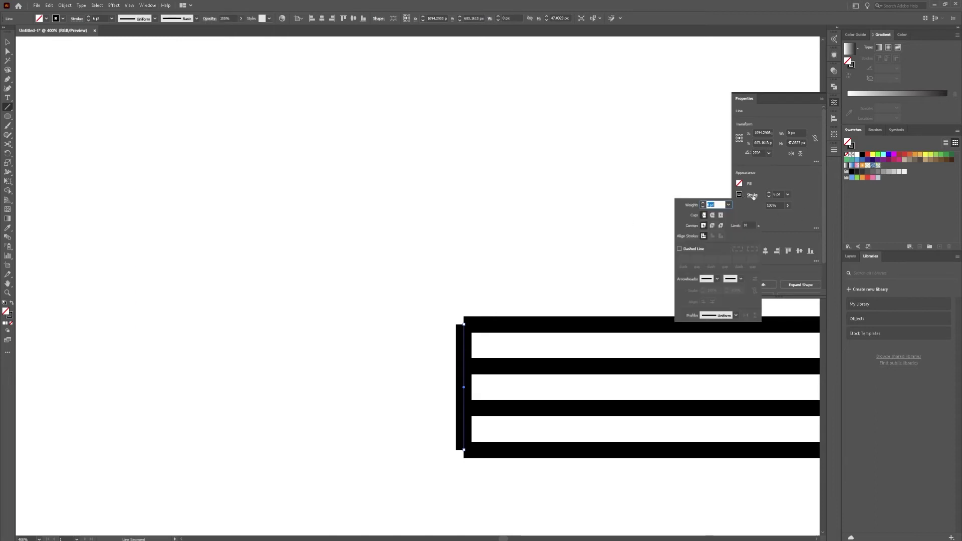
left_click(722, 218)
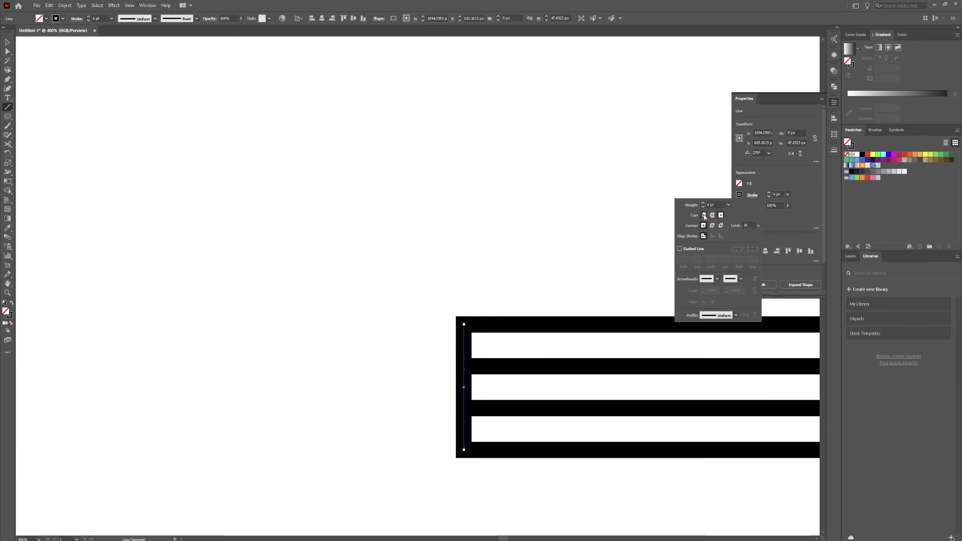
left_click(826, 100)
left_click(834, 103)
key("ctrl+minus")
key("ctrl+minus")
key("ctrl+minus")
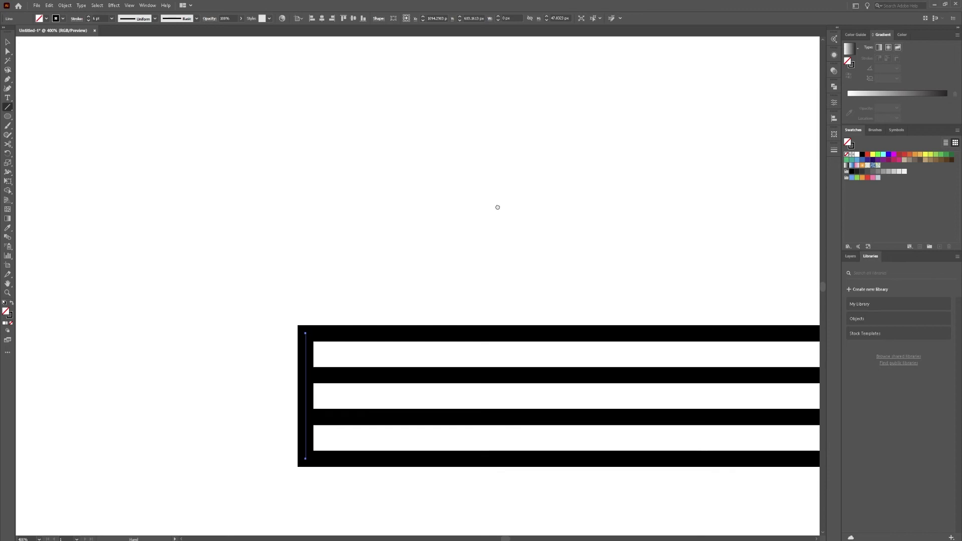
Select all the rings and lines and apply Pathfinder Divide, then deselect the result
key("ctrl+minus")
key("ctrl+minus")
key("ctrl+minus")
key("ctrl+plus")
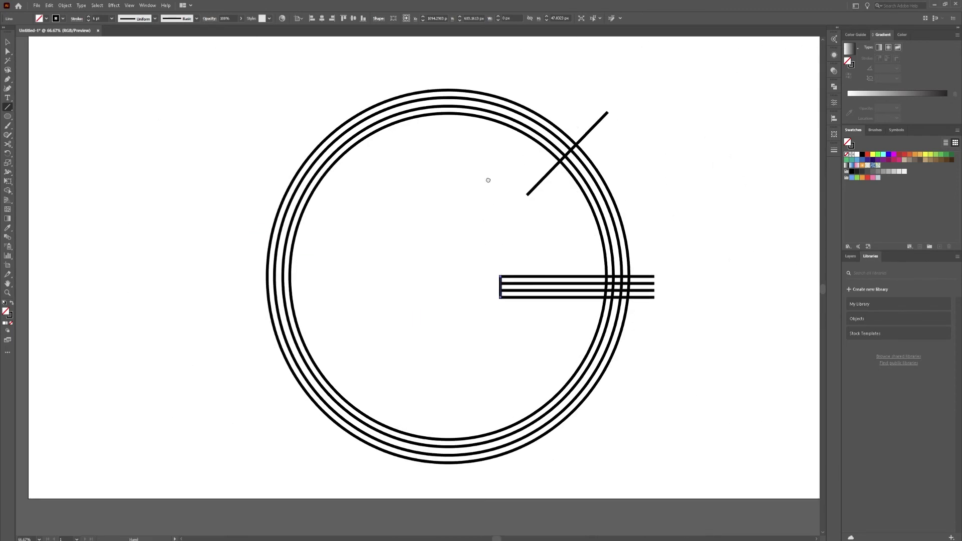
key("v")
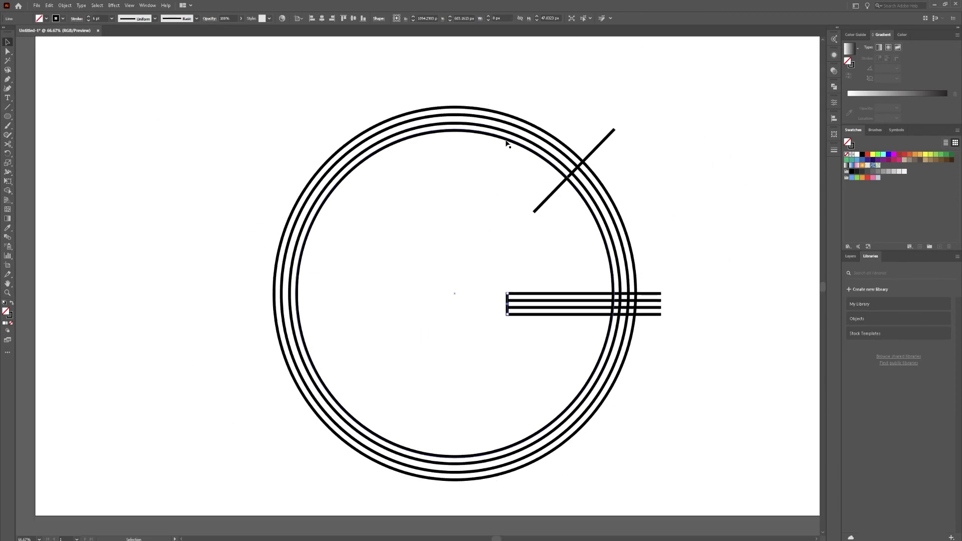
scroll(187, 522, "down", 1)
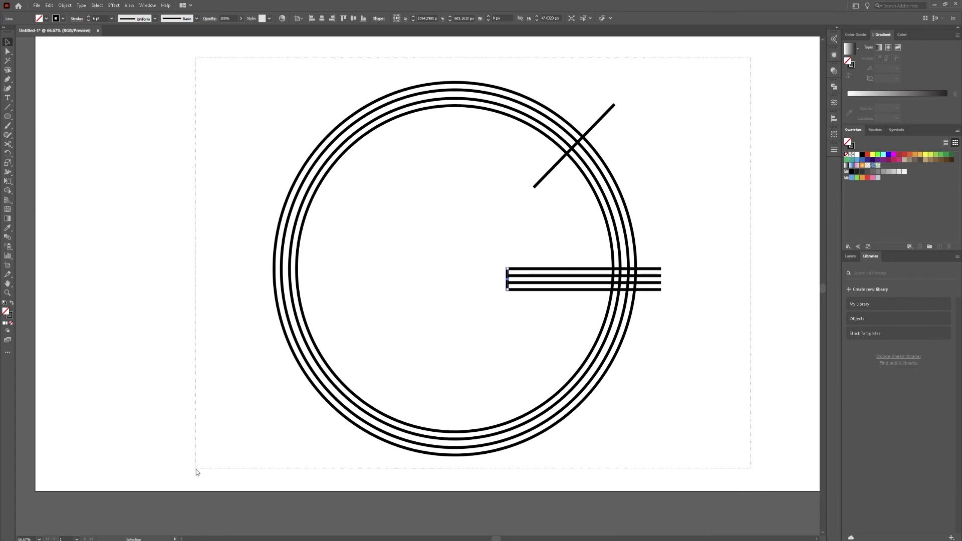
key("ctrl+a")
left_click(833, 87)
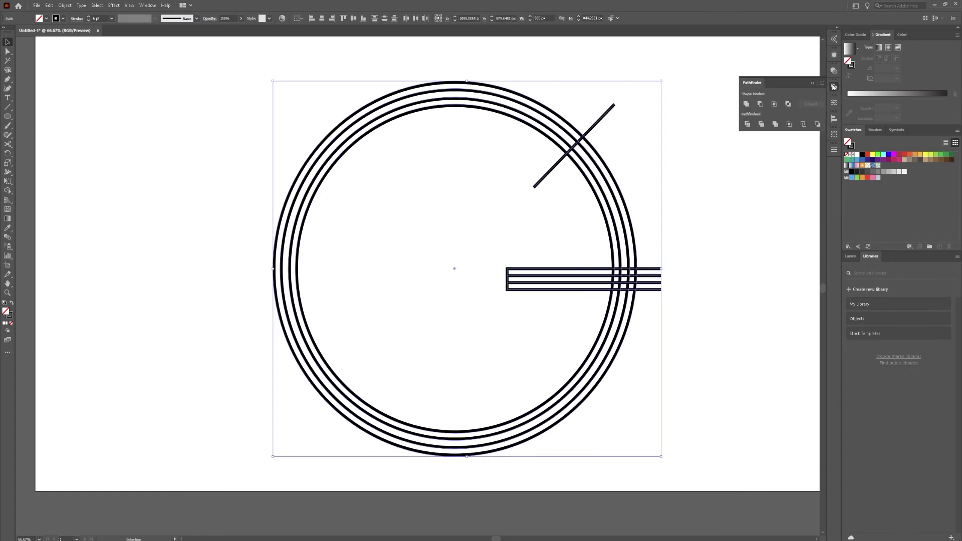
left_click(747, 124)
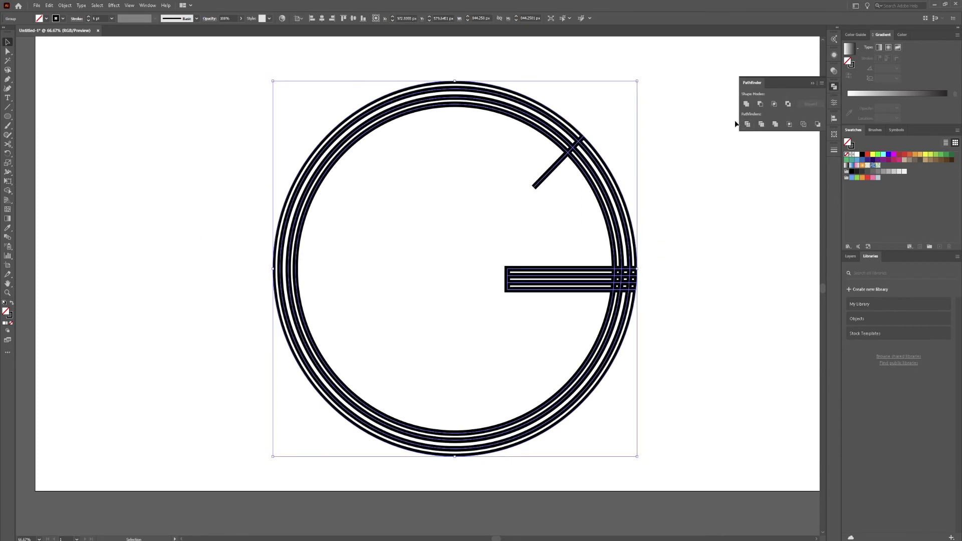
left_click(565, 184)
right_click(568, 155)
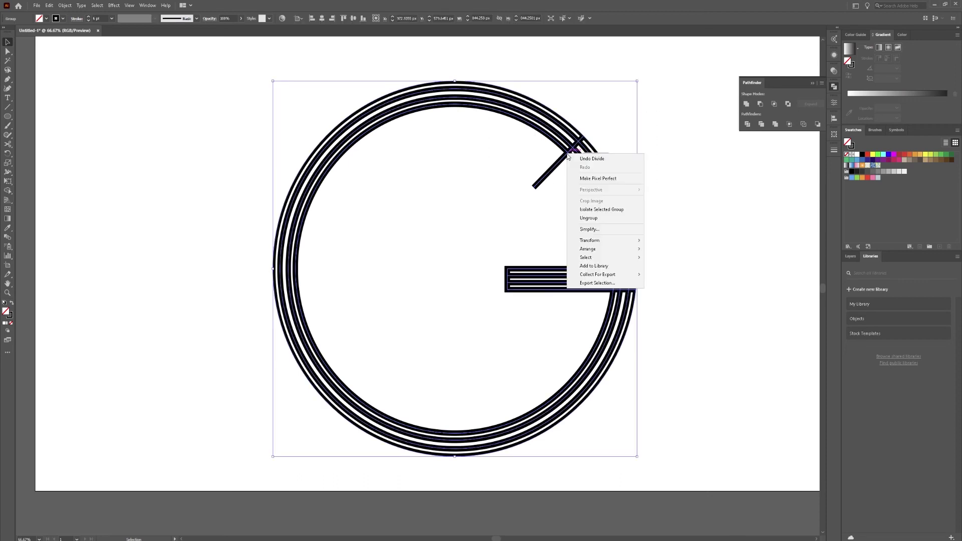
Ungroup the divided pieces and delete the diagonal and the top-right ring pieces
left_click(595, 218)
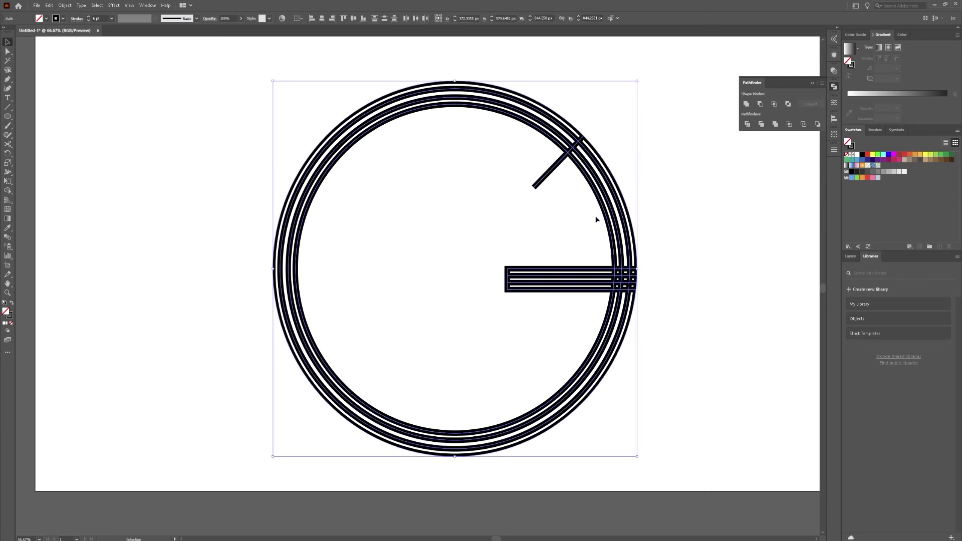
right_click(567, 154)
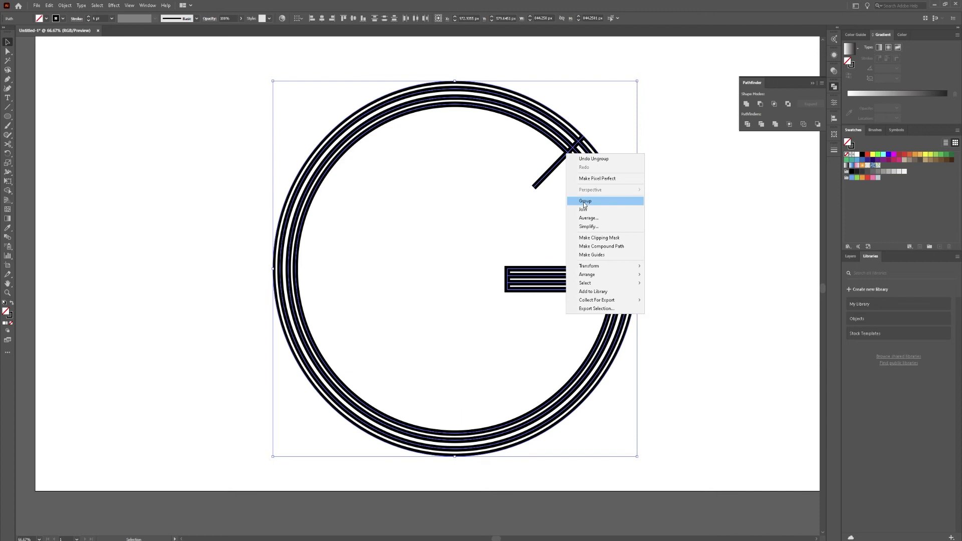
left_click(529, 181)
left_click(551, 173)
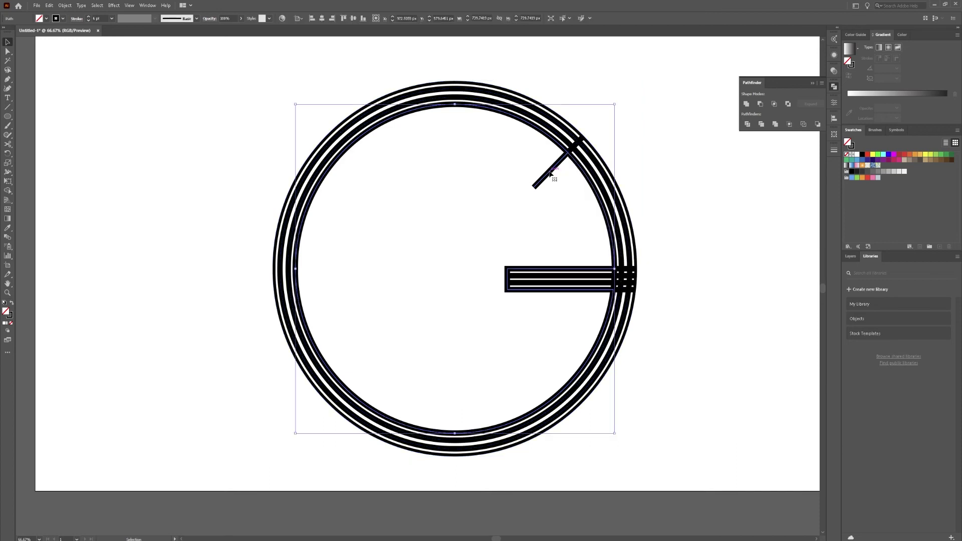
key("Delete")
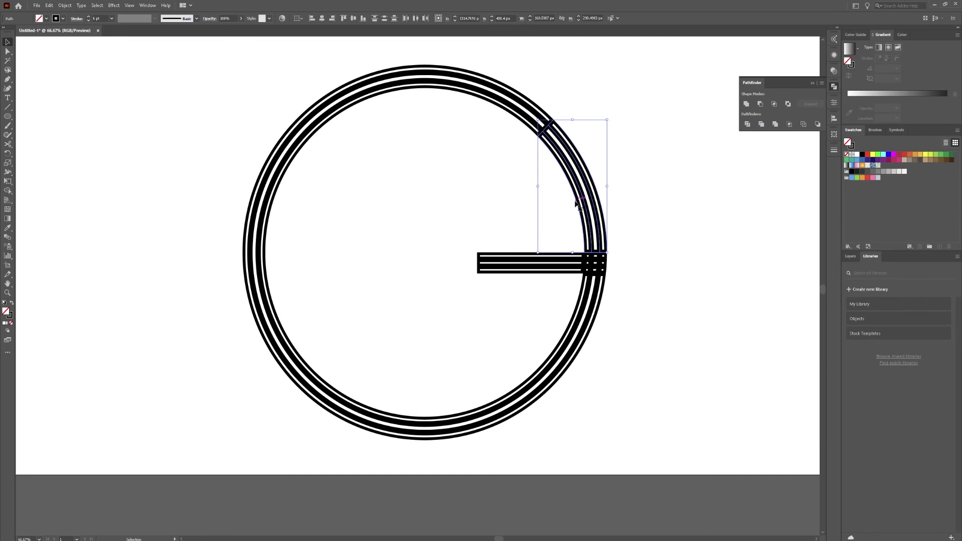
left_click(583, 210)
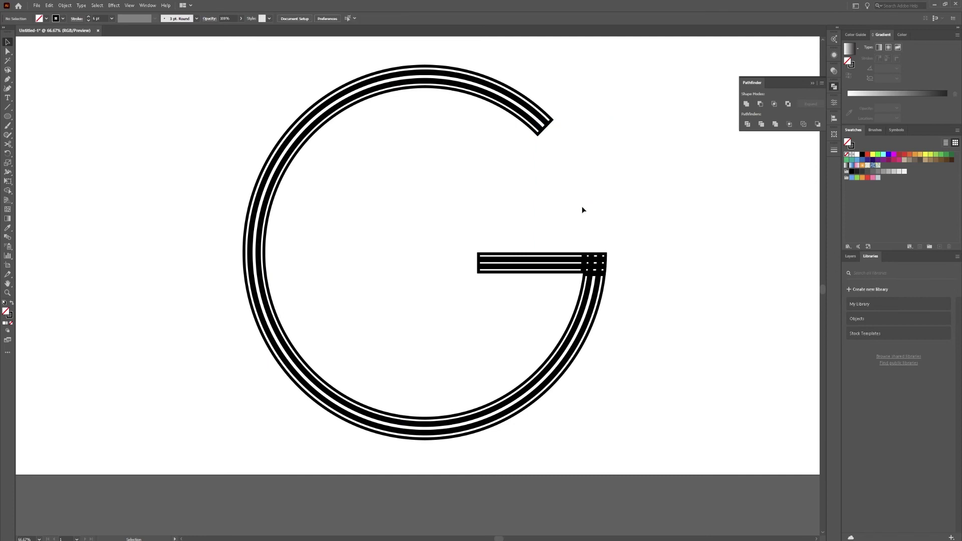
Delete the small centre square inside the crossbar grid
scroll(609, 259, "up", 1)
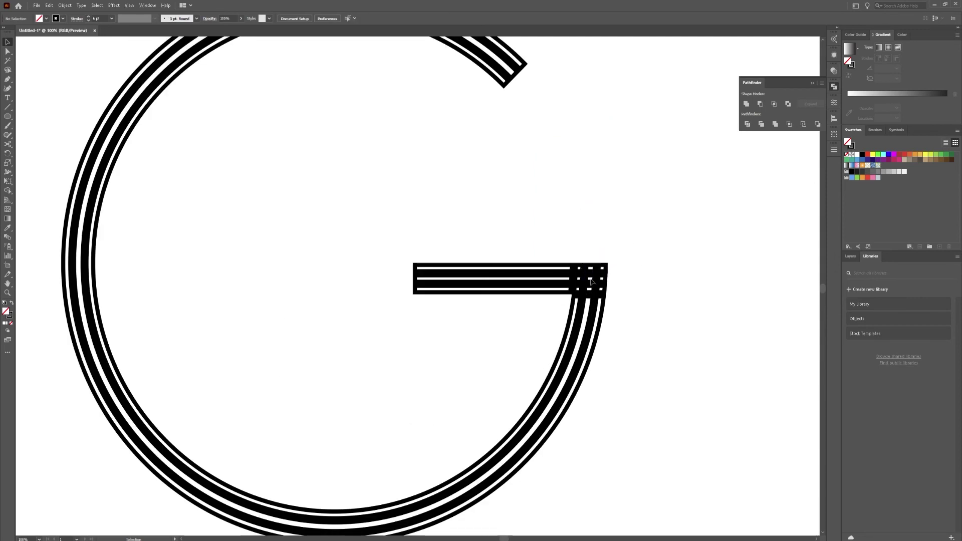
left_click(591, 279)
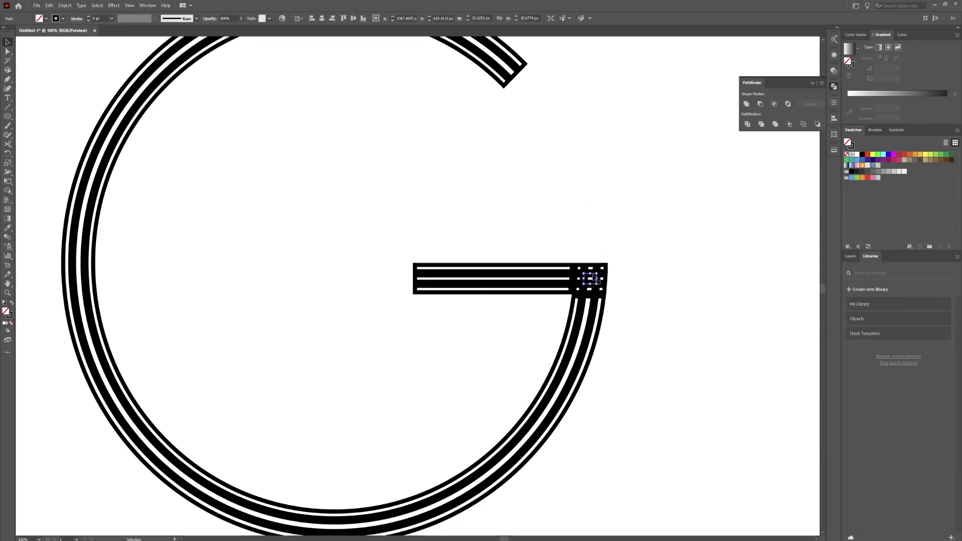
key("Delete")
scroll(542, 268, "down", 2)
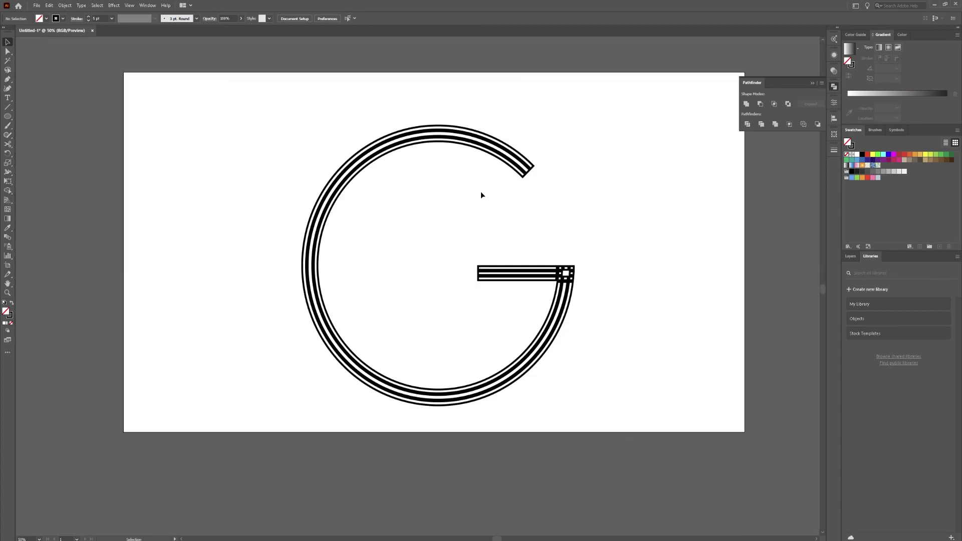